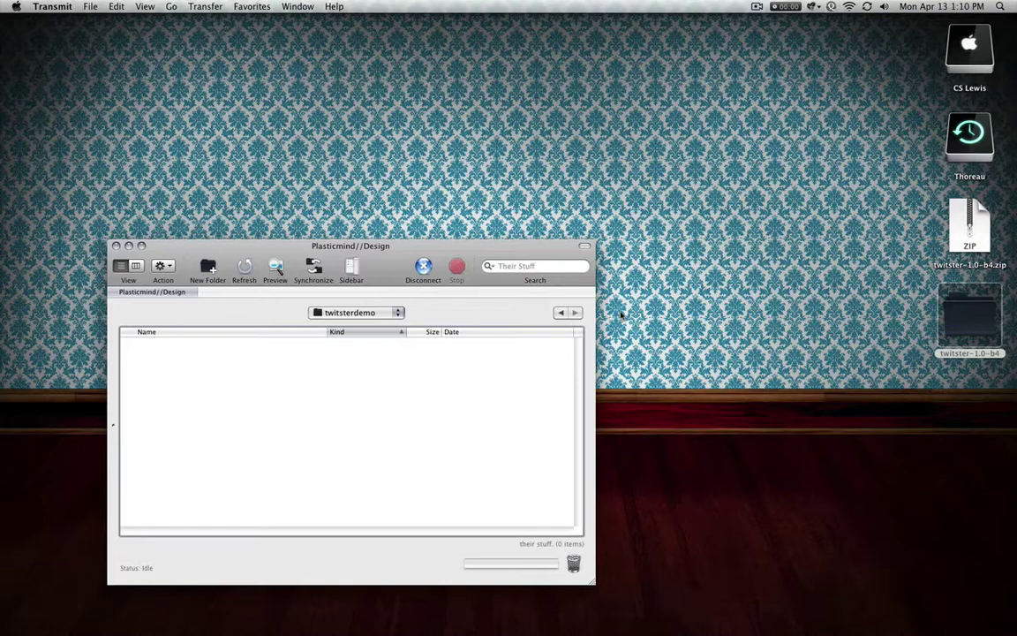
# Upload all twelve twitster-1.0-b4 items into the remote twitsterdemo folder, then close the Finder window
pyautogui.doubleClick(966, 314)
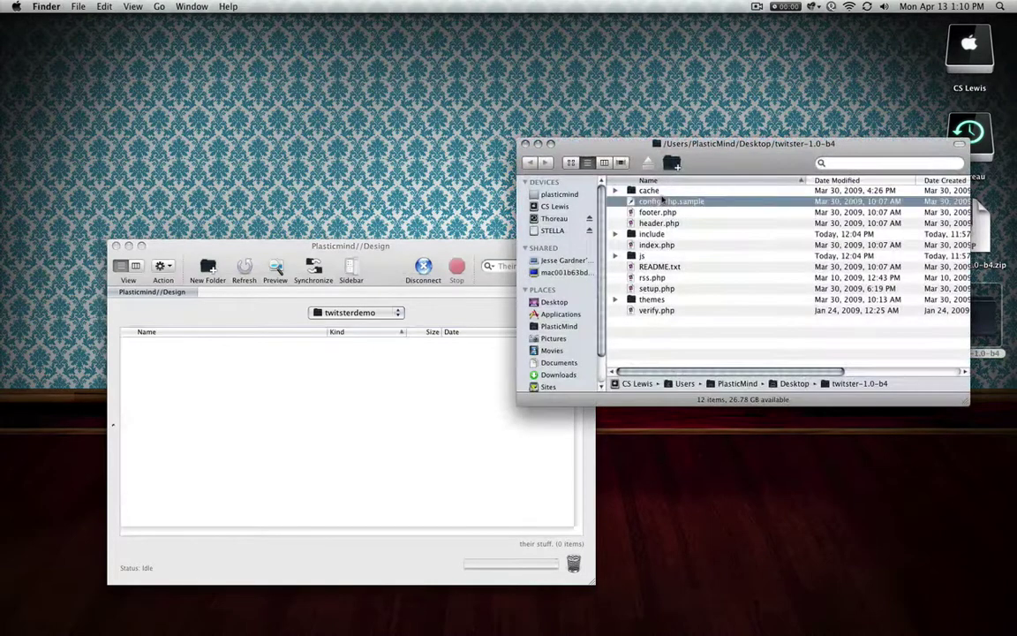
pyautogui.press('super+a')
pyautogui.moveTo(672, 237); pyautogui.dragTo(357, 415)
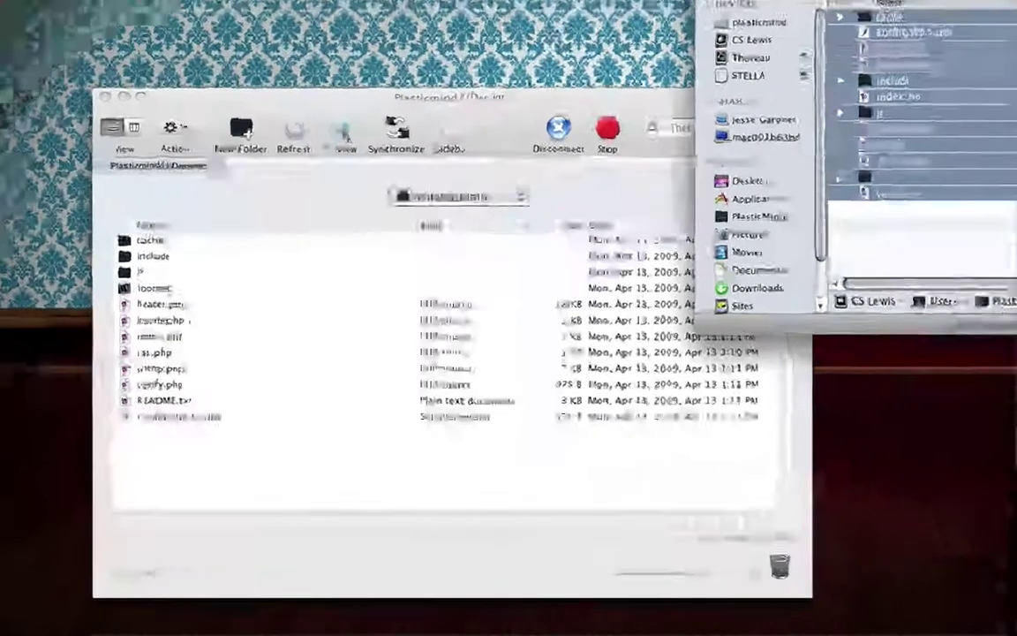
pyautogui.click(527, 143)
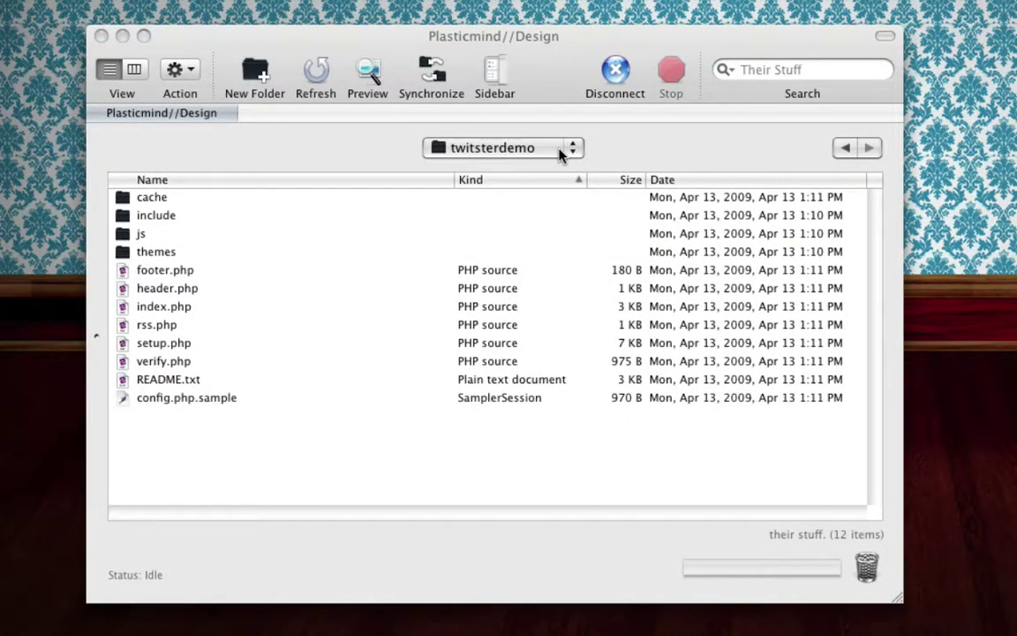
# Set the remote cache folder's octal permissions to 777 via Get Info and close the panel
pyautogui.rightClick(152, 202)
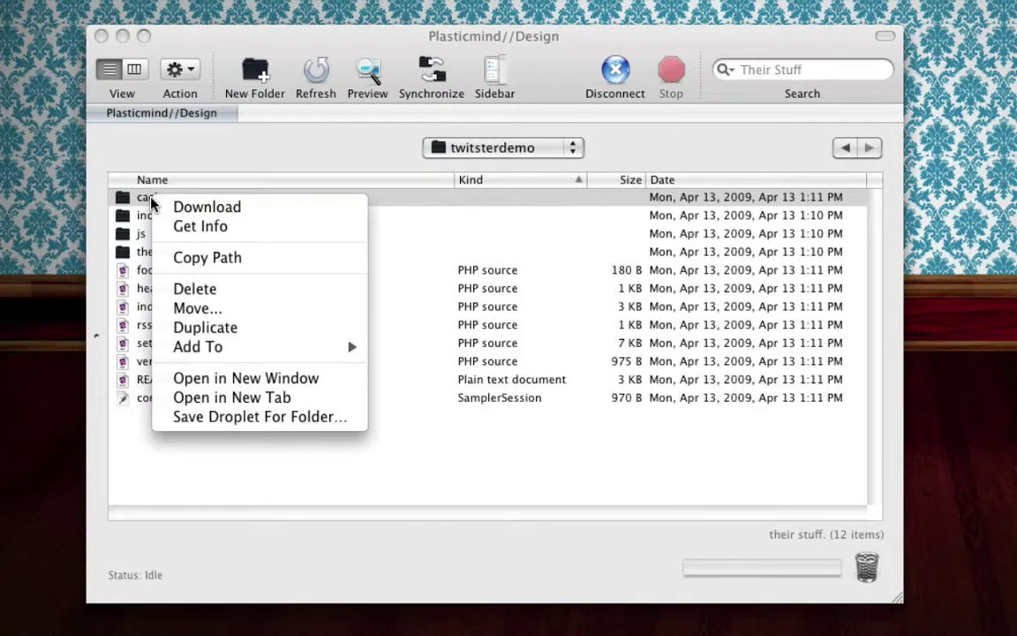
pyautogui.click(236, 228)
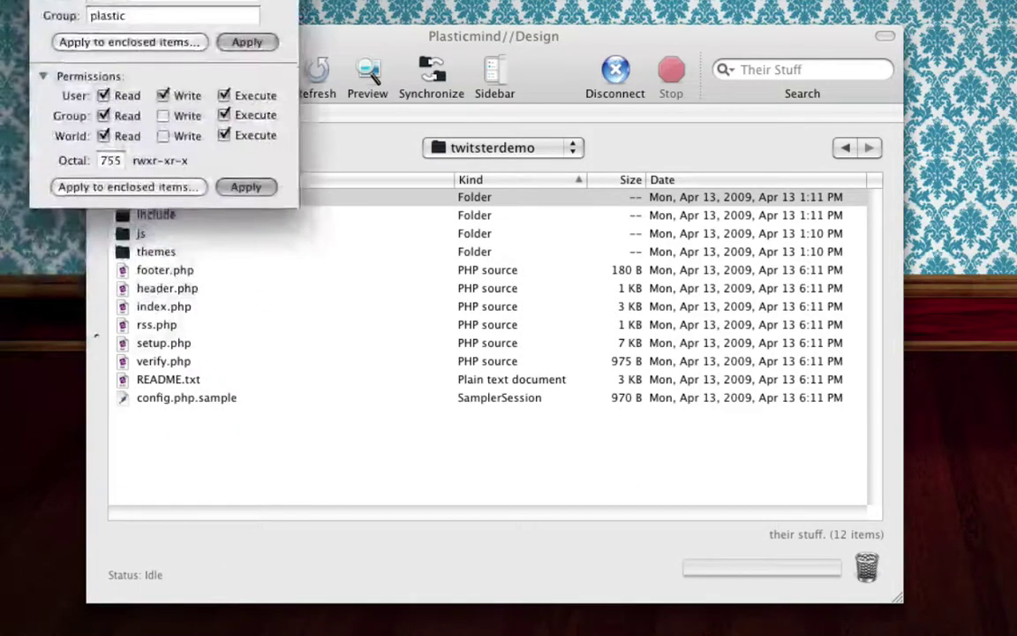
pyautogui.click(110, 160)
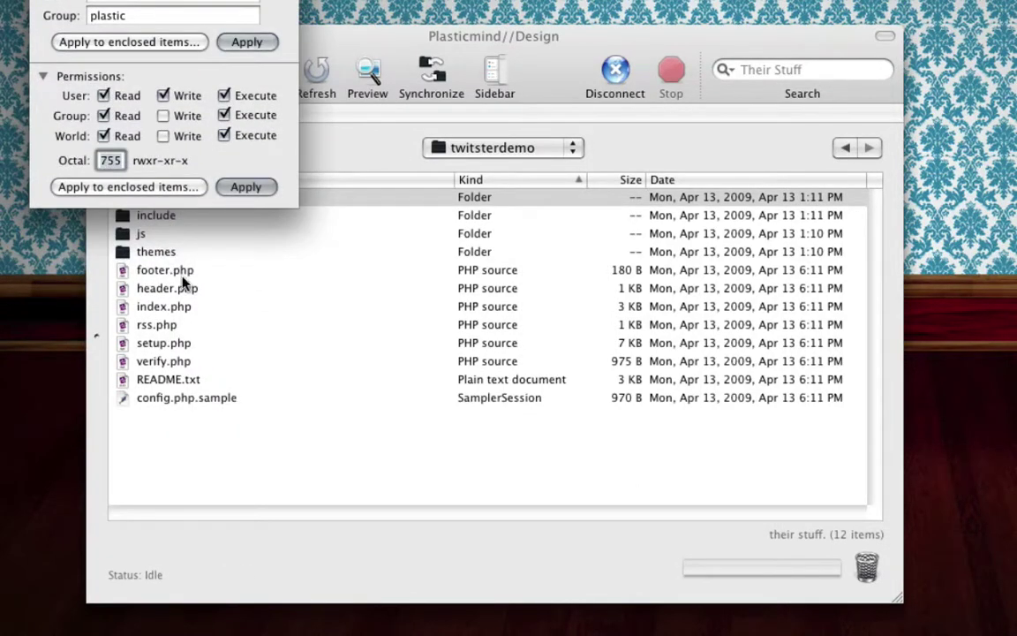
pyautogui.write('777')
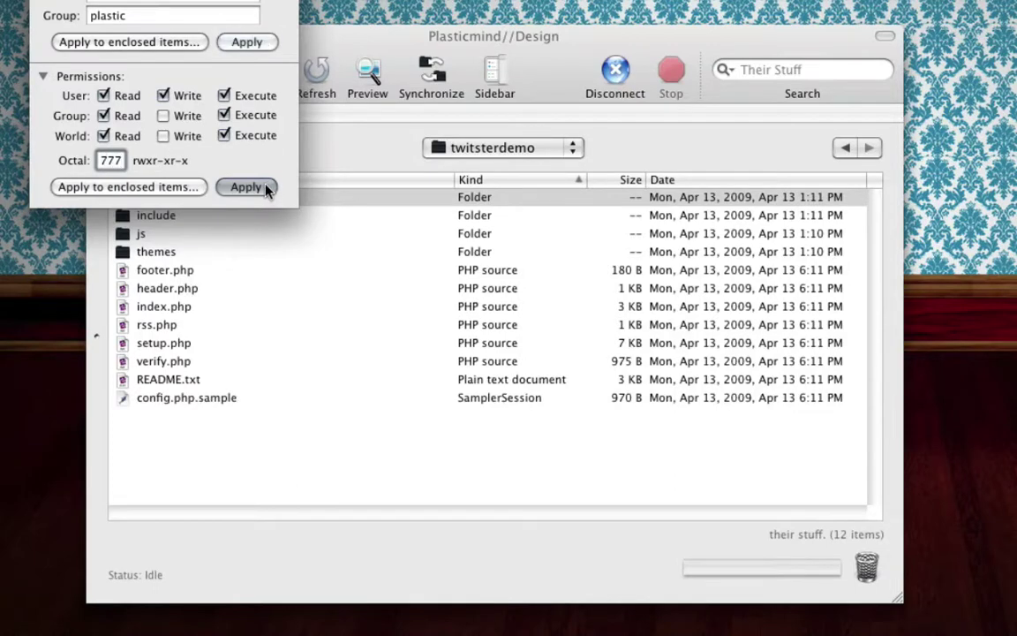
pyautogui.press('Return')
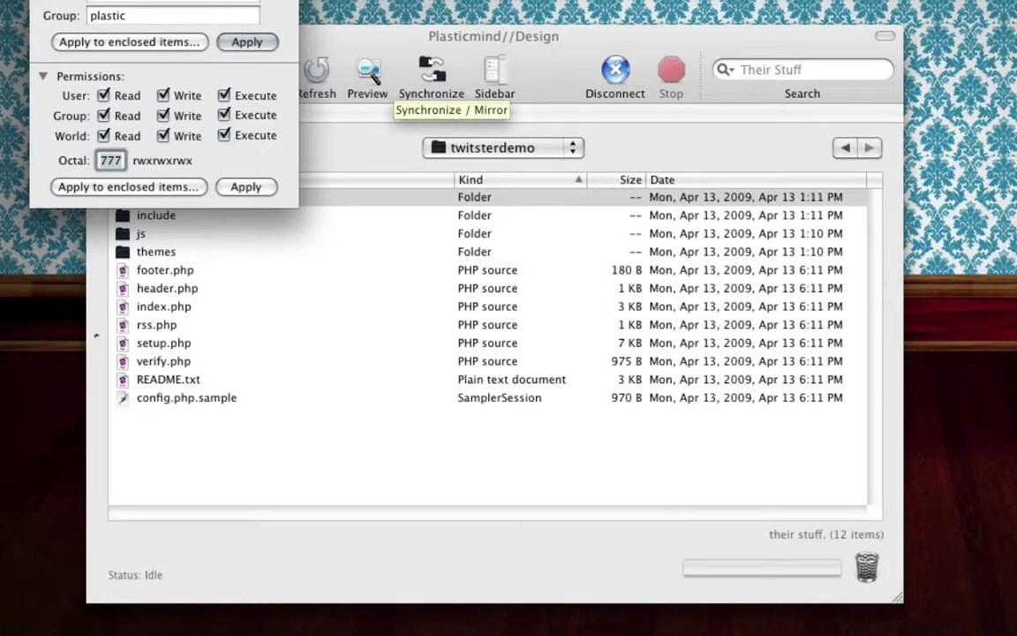
pyautogui.press('super+w')
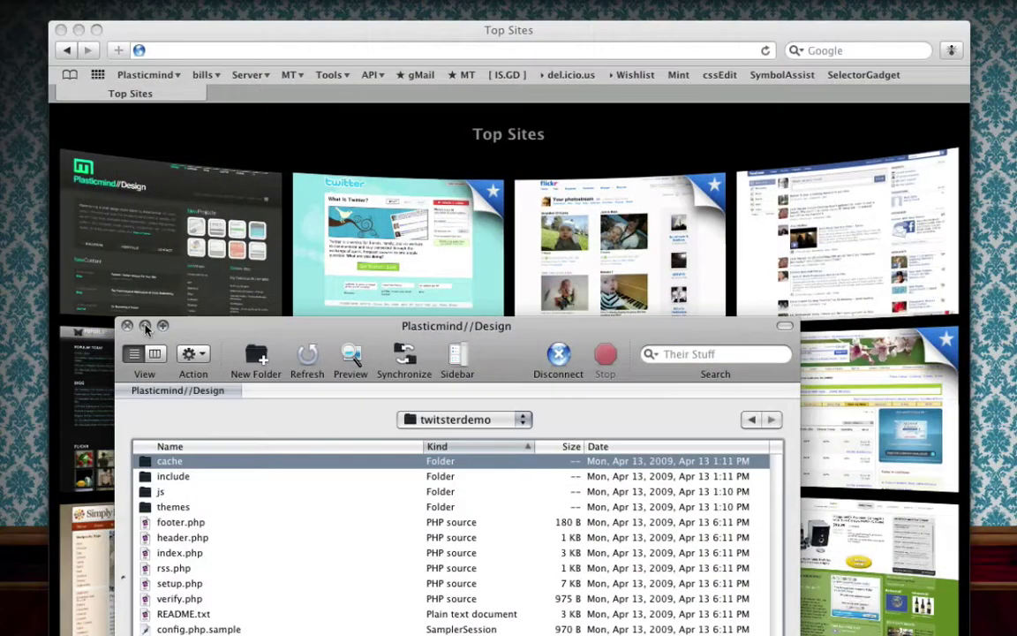
pyautogui.click(146, 326)
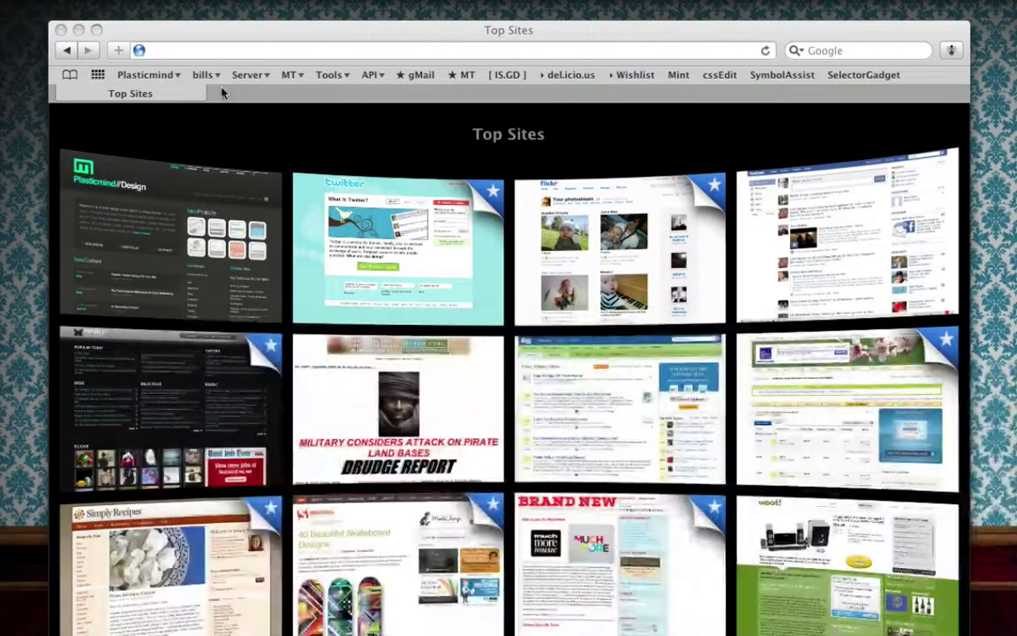
pyautogui.click(203, 50)
pyautogui.write('htt')
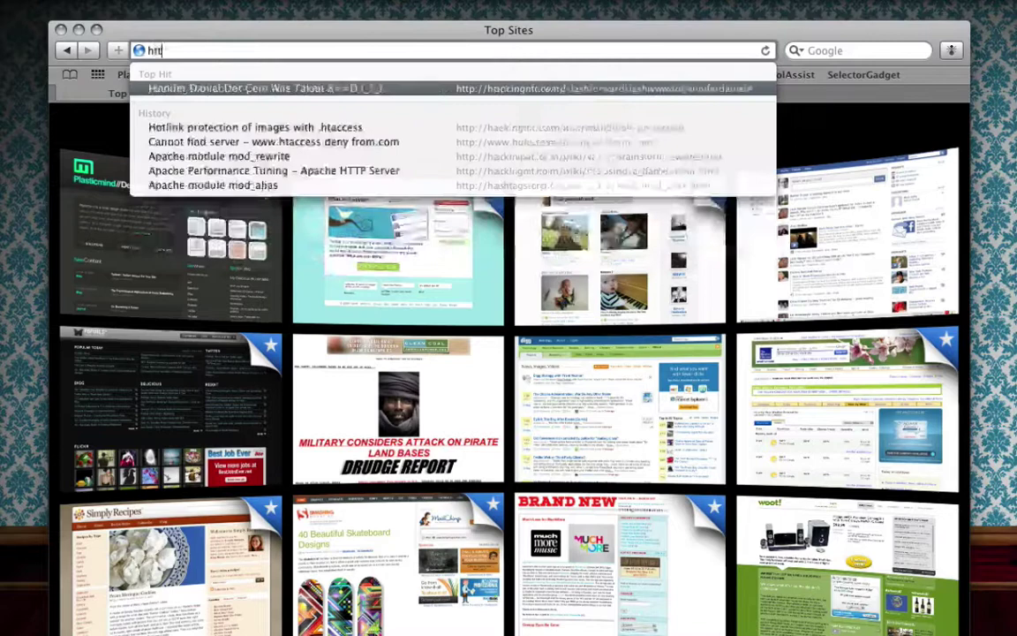
pyautogui.write('p://plasticmind.com/')
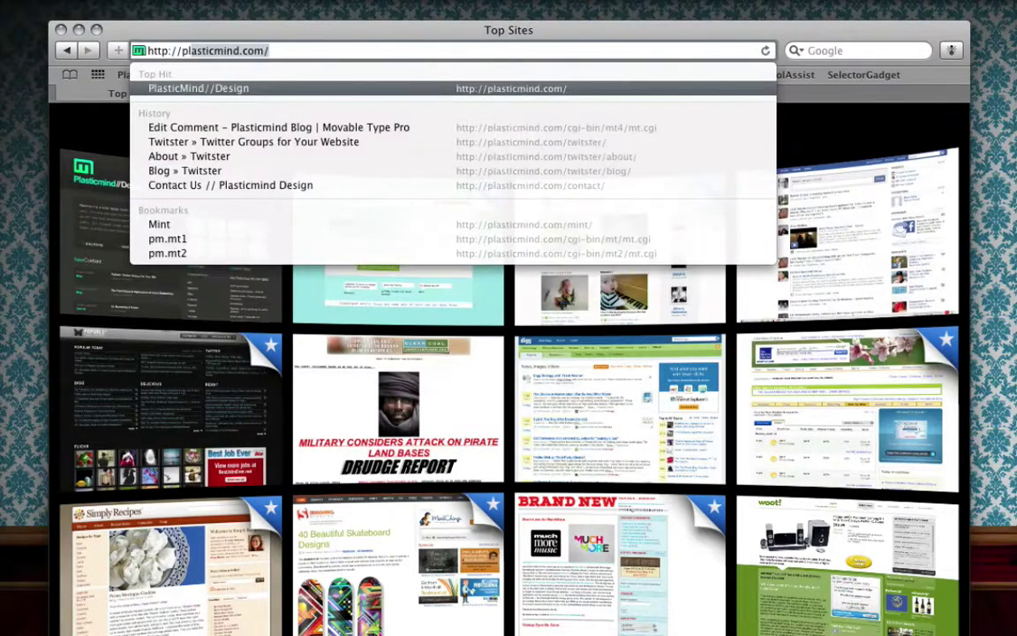
pyautogui.press('Right')
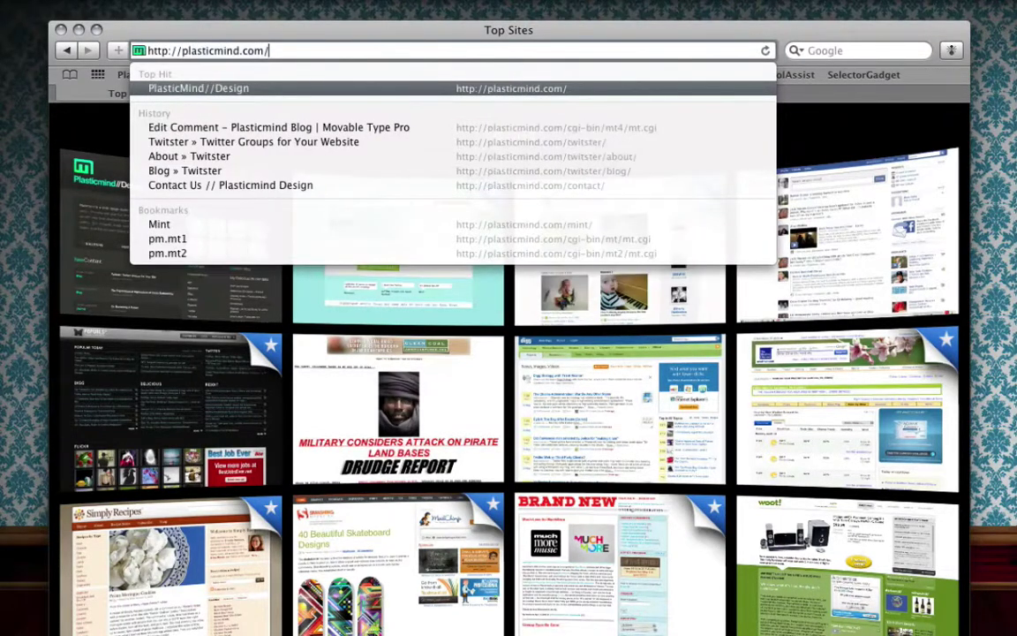
pyautogui.write('twitster')
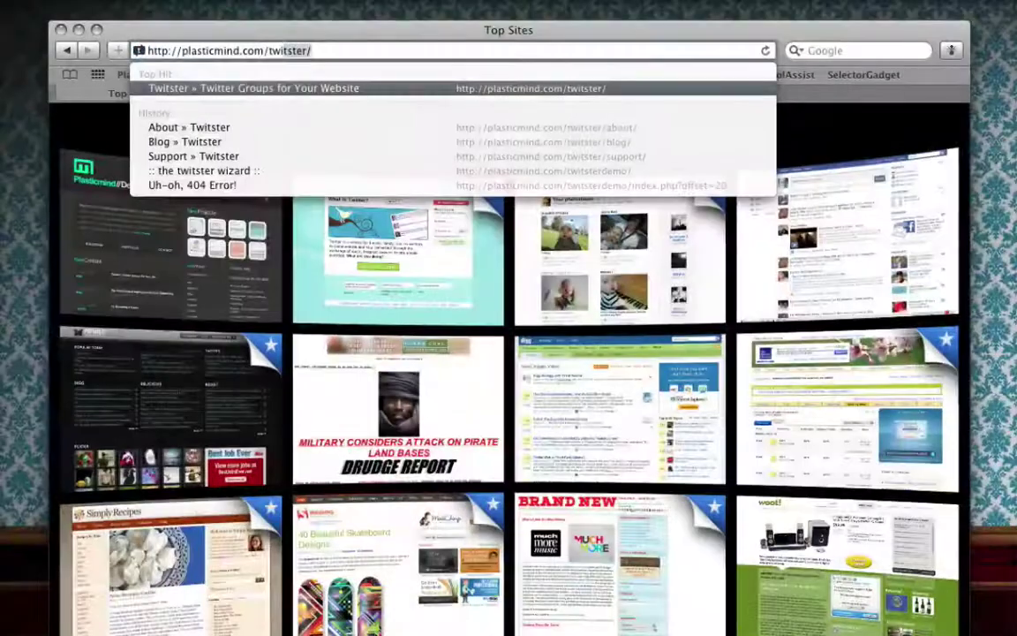
pyautogui.write('demo/')
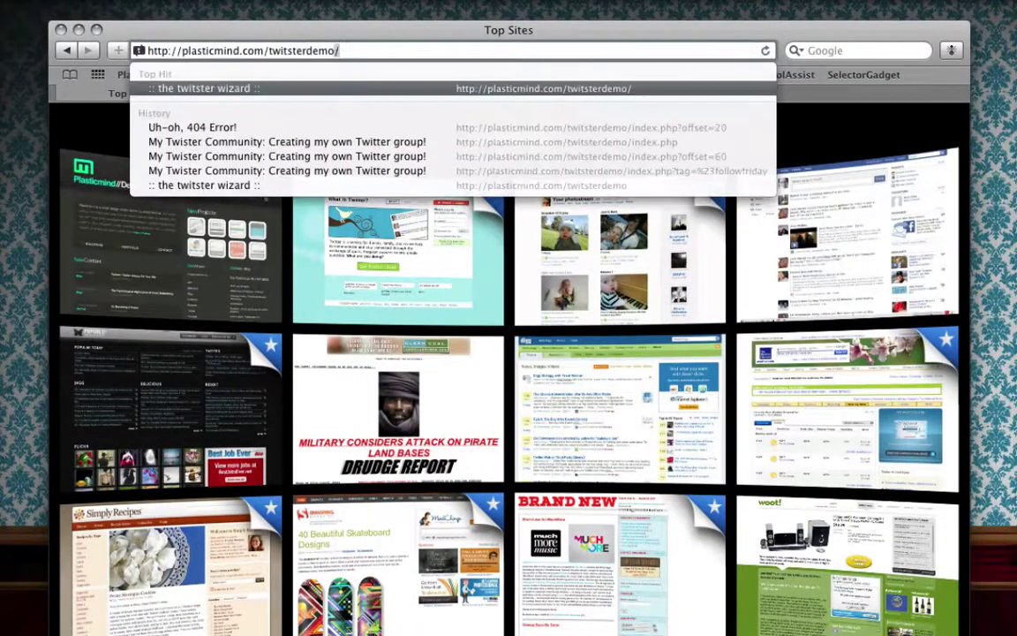
pyautogui.press('Return')
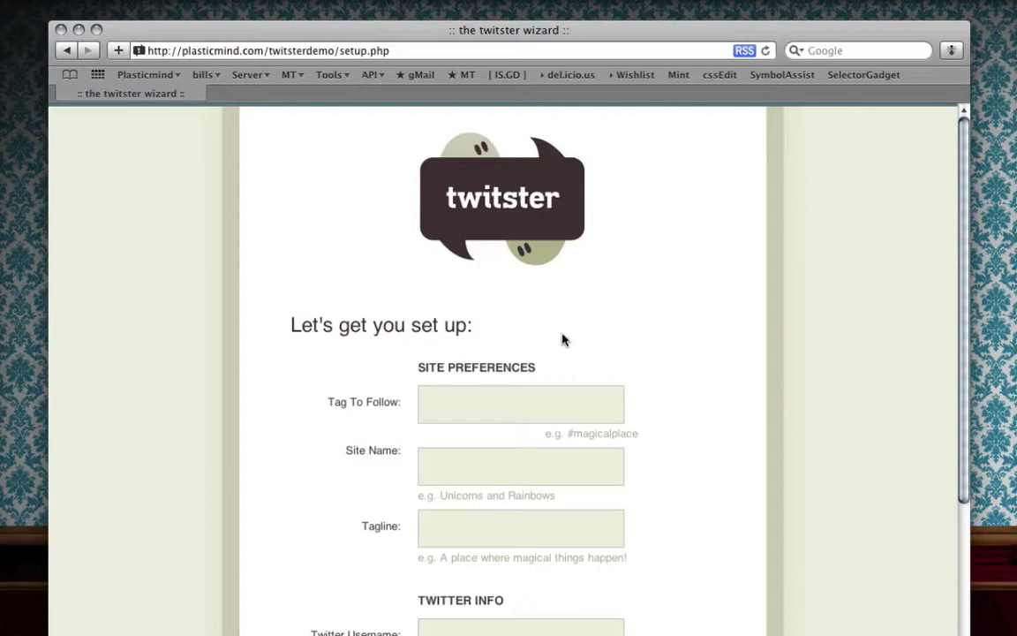
# Enter 'A Twitster Community' as Site Name and 'This is a great community!' as Tagline
pyautogui.click(464, 422)
pyautogui.scroll(-2, 720, 398)
pyautogui.scroll(-1, 719, 398)
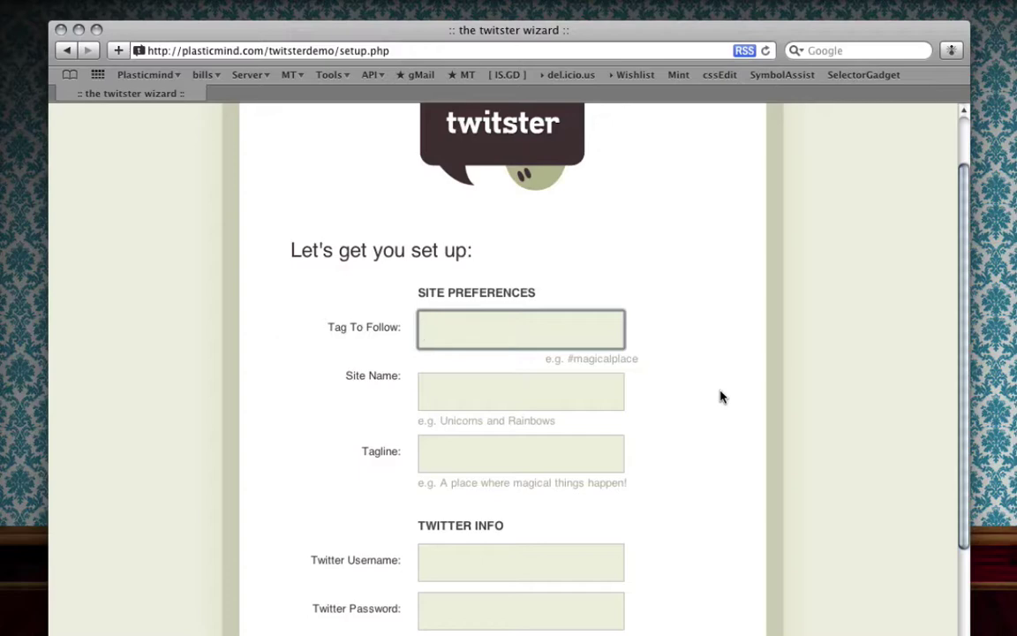
pyautogui.click(463, 387)
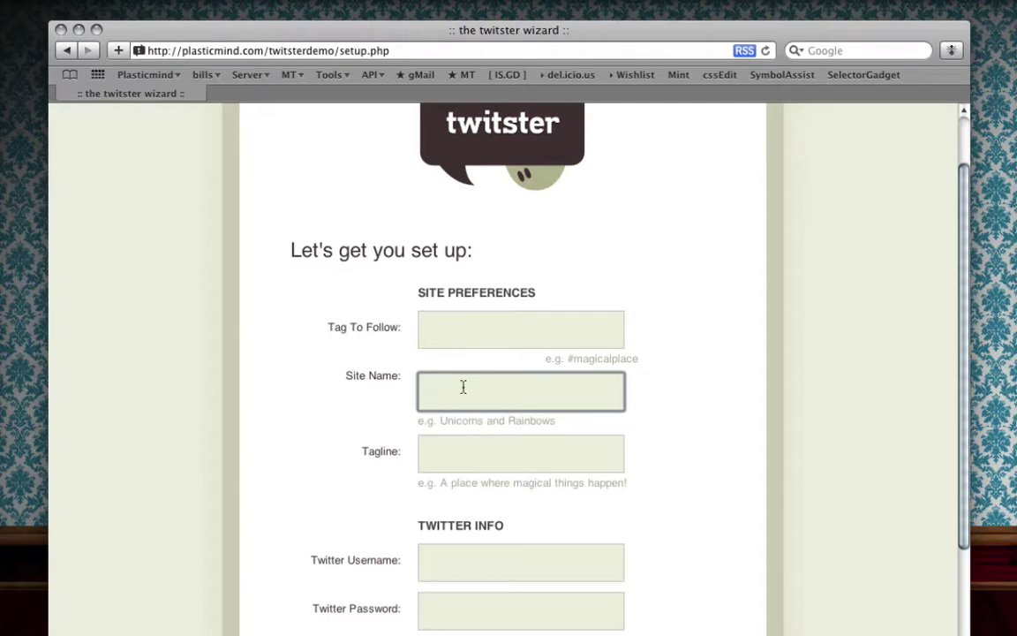
pyautogui.write('A Twitster Community')
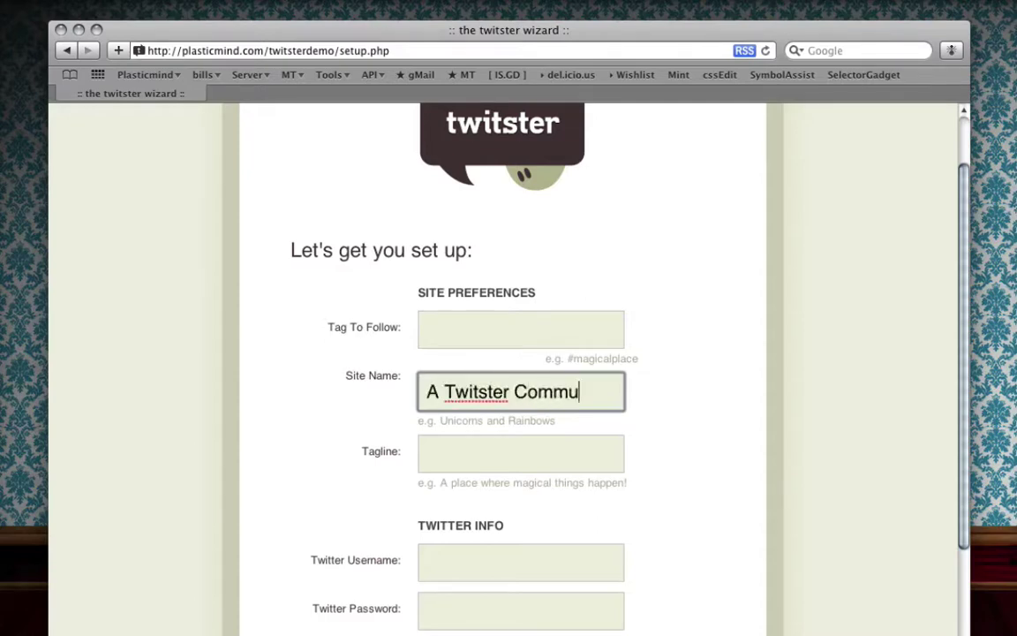
pyautogui.press('Tab')
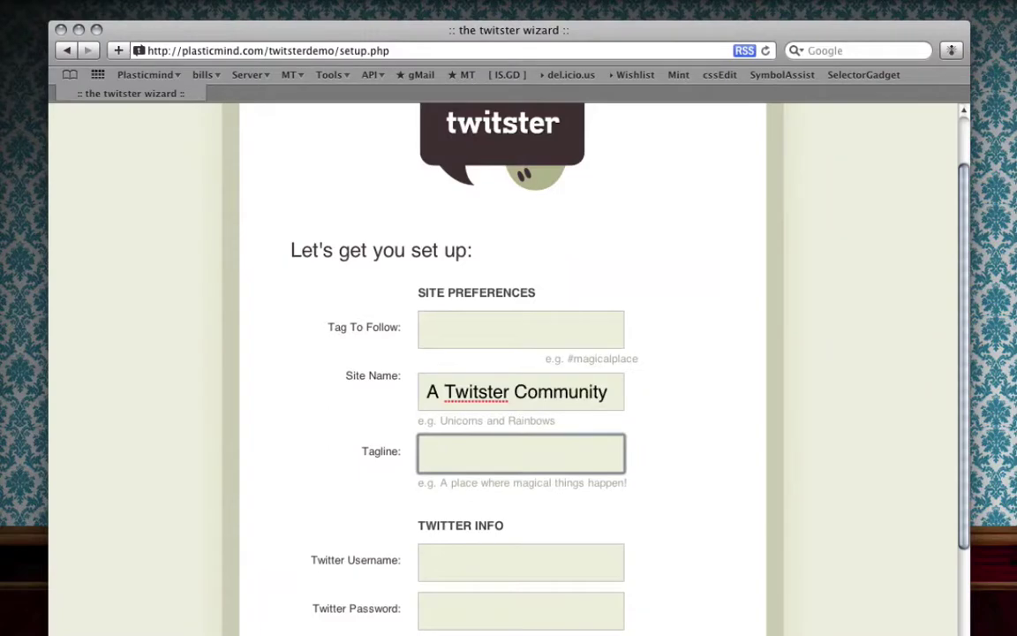
pyautogui.write('This is a ')
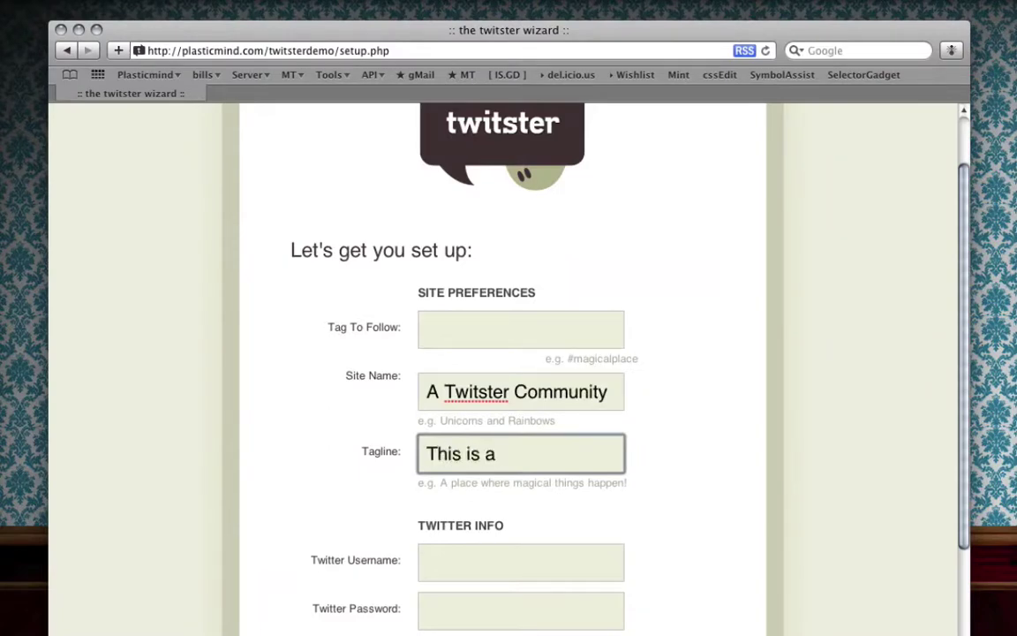
pyautogui.write('great comm')
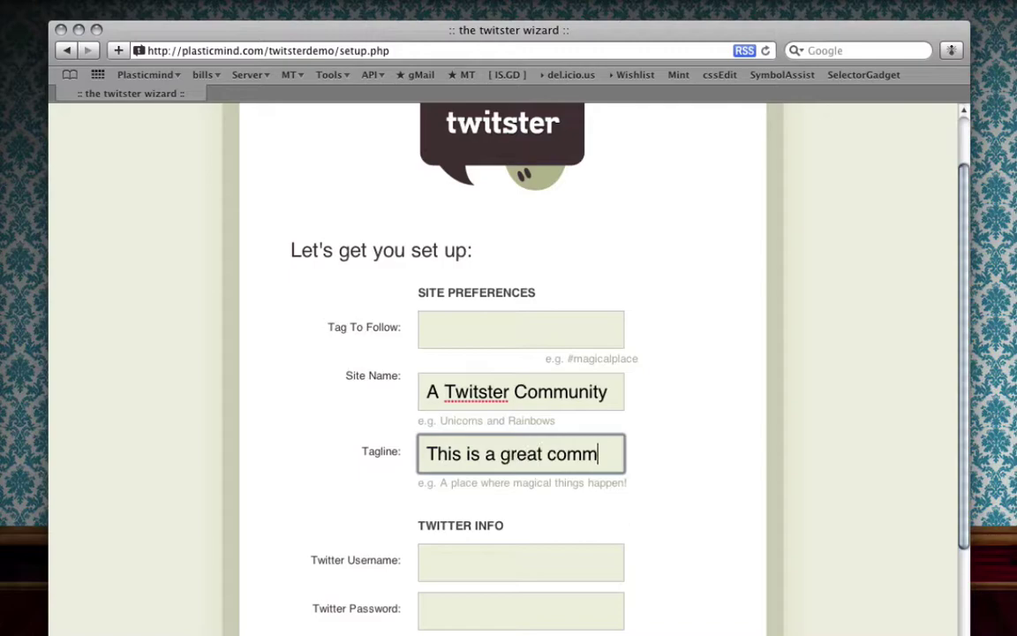
pyautogui.write('unity!')
pyautogui.press('Tab')
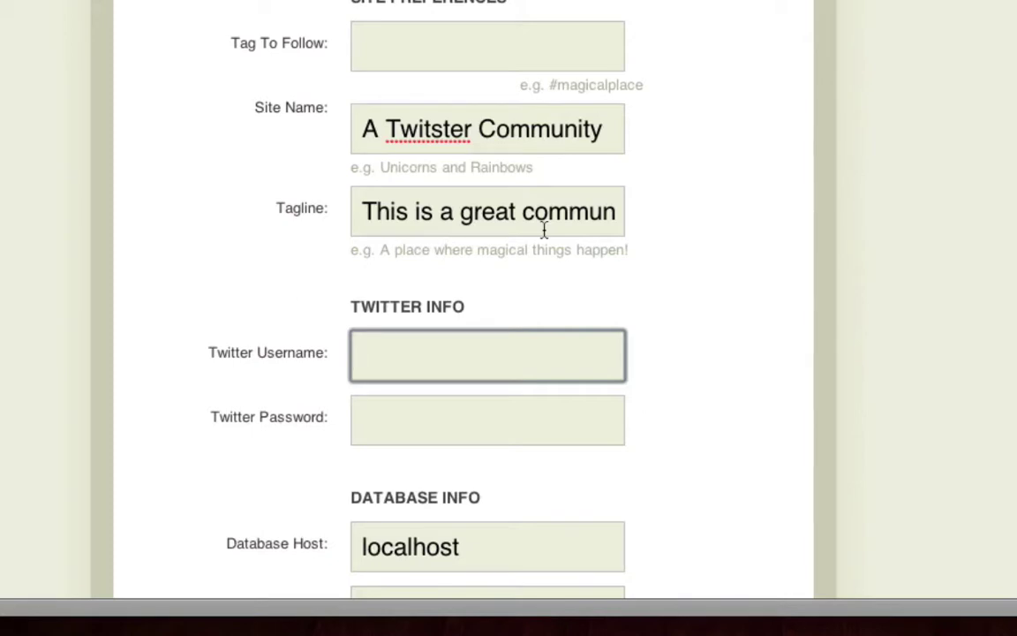
# Fill in the Twitter account username and password
pyautogui.write('twitsterapp')
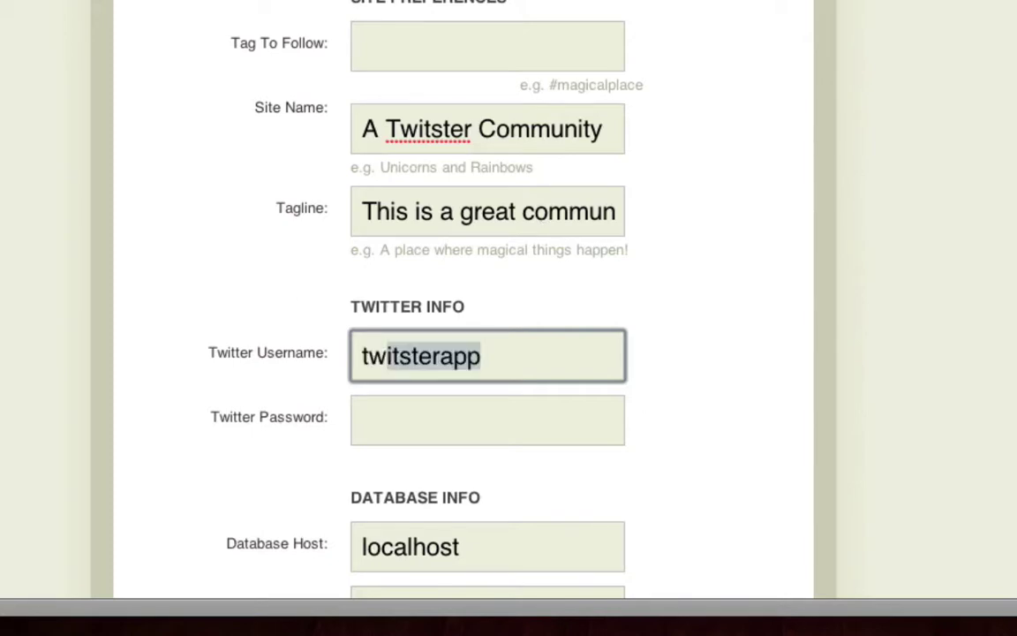
pyautogui.press('Tab')
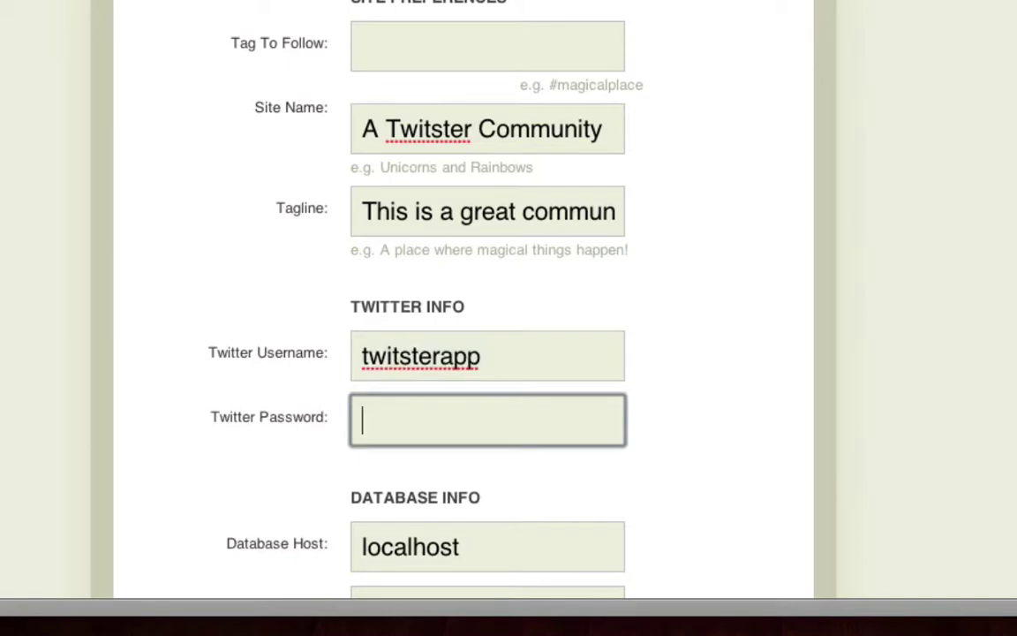
pyautogui.write('•••••••••')
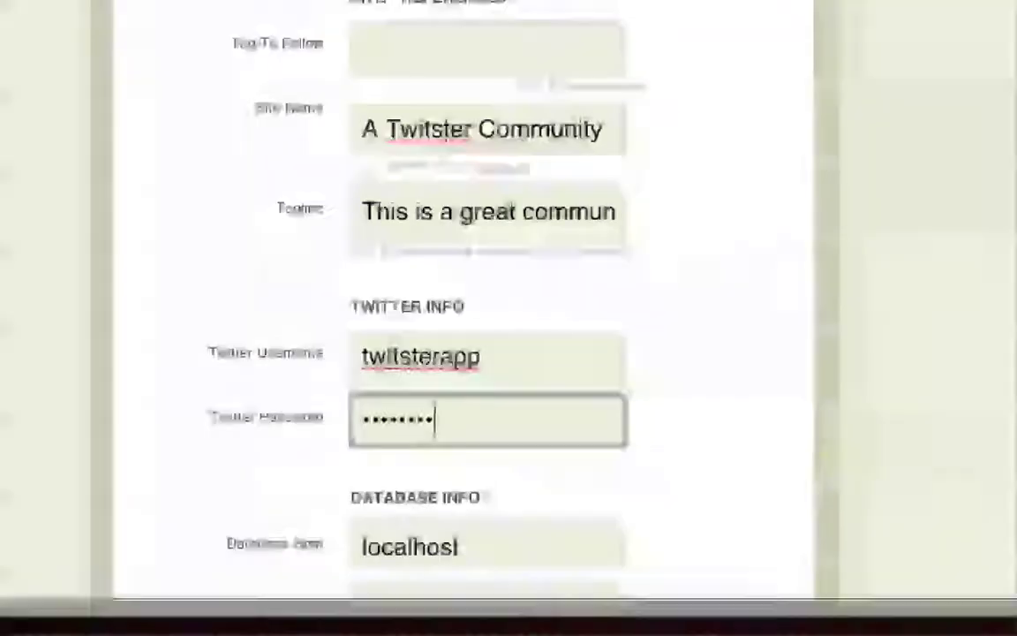
# Enter database name plastic_twitdemo2 with the database username and password, then submit setup
pyautogui.scroll(-5, 542, 229)
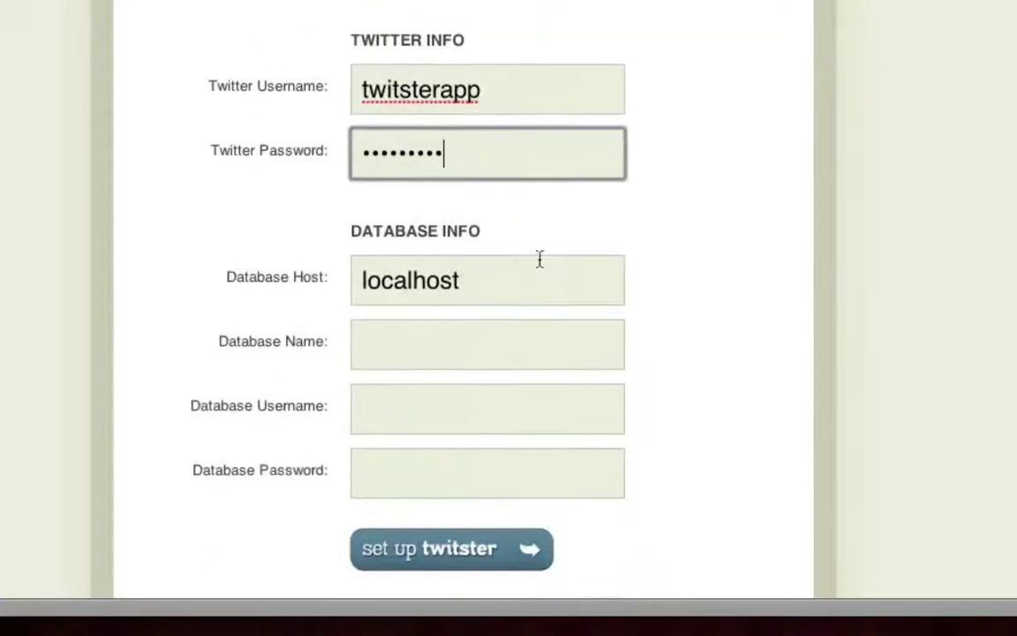
pyautogui.click(469, 341)
pyautogui.write('plastic_twitdemo2')
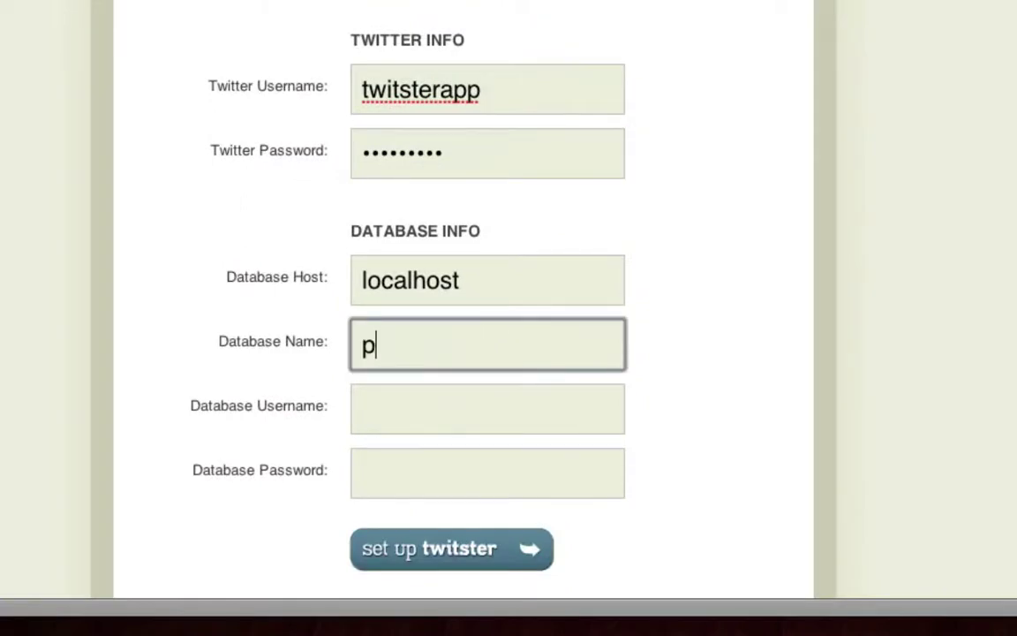
pyautogui.press('Tab')
pyautogui.write('plastic_demouser')
pyautogui.click(529, 481)
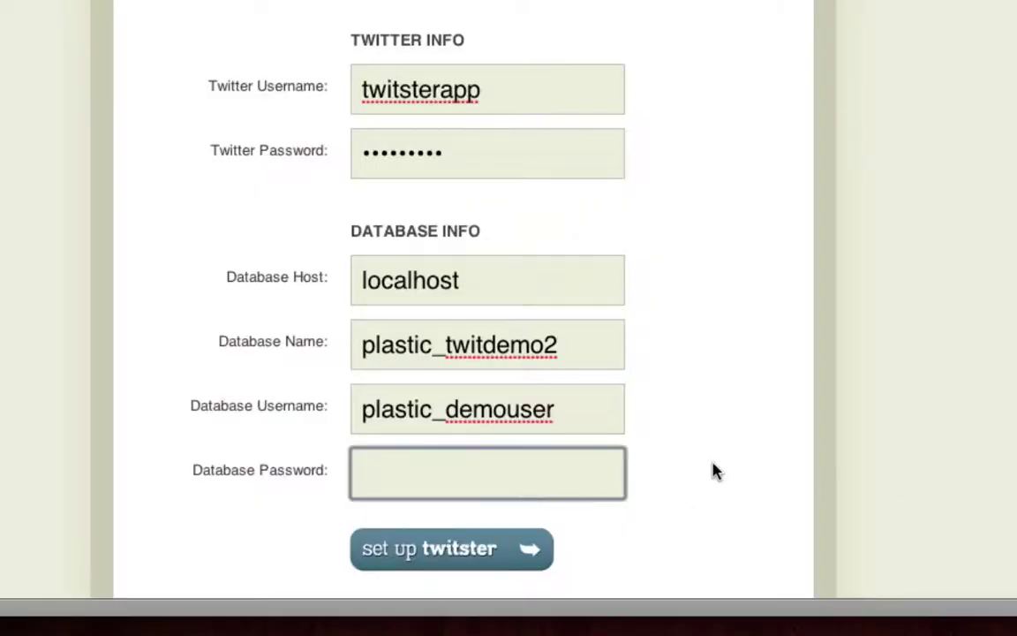
pyautogui.write('••••••••••')
pyautogui.click(446, 550)
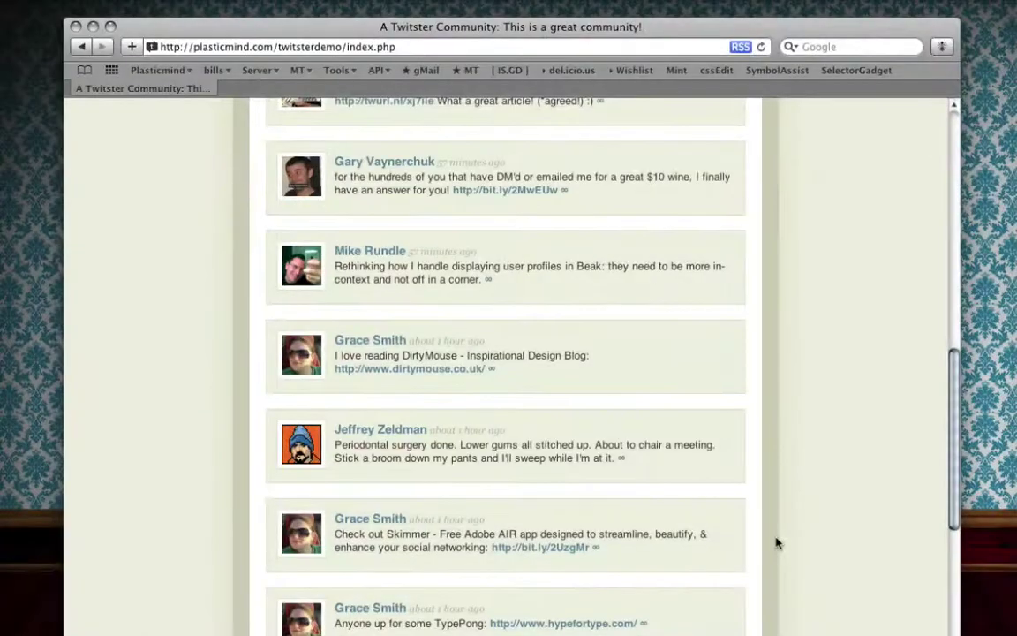
# Scroll through the new index.php page showing A Twitster Community's tagline and tweet feed
pyautogui.scroll(10, 777, 540)
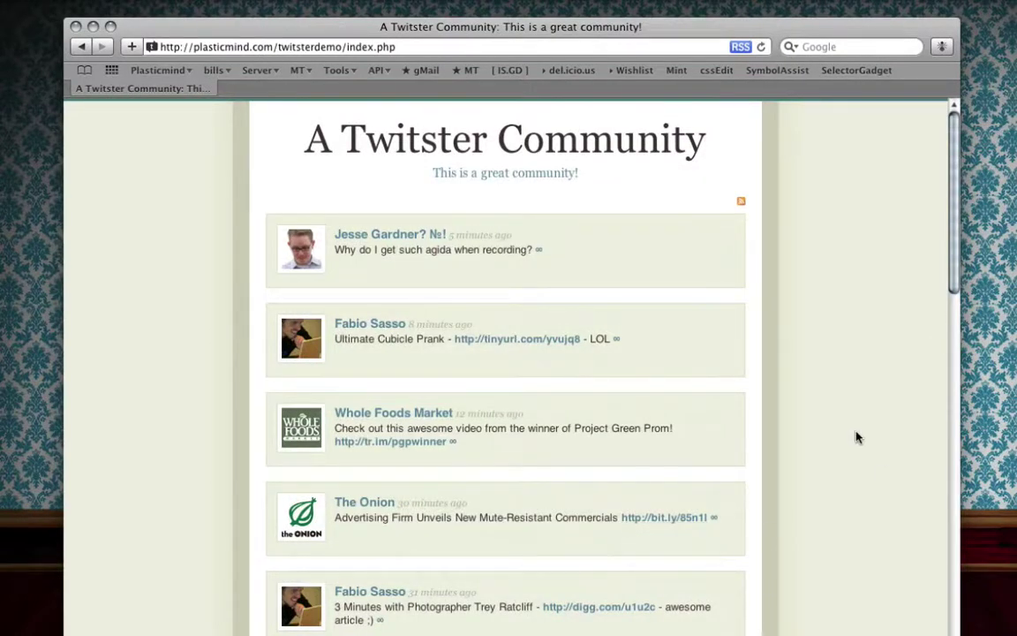
pyautogui.scroll(-5, 856, 436)
pyautogui.scroll(5, 857, 436)
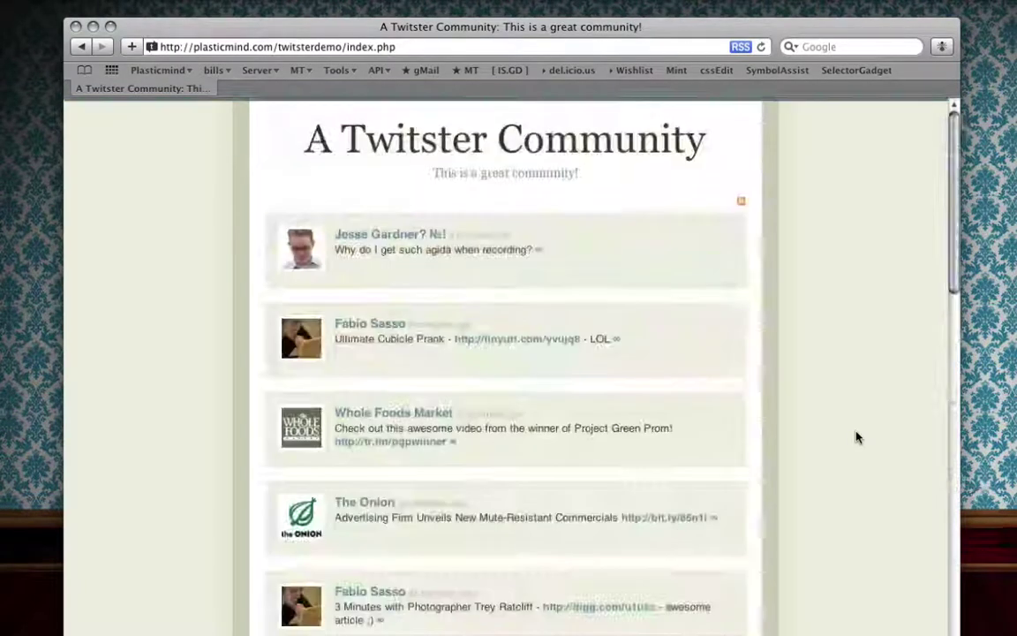